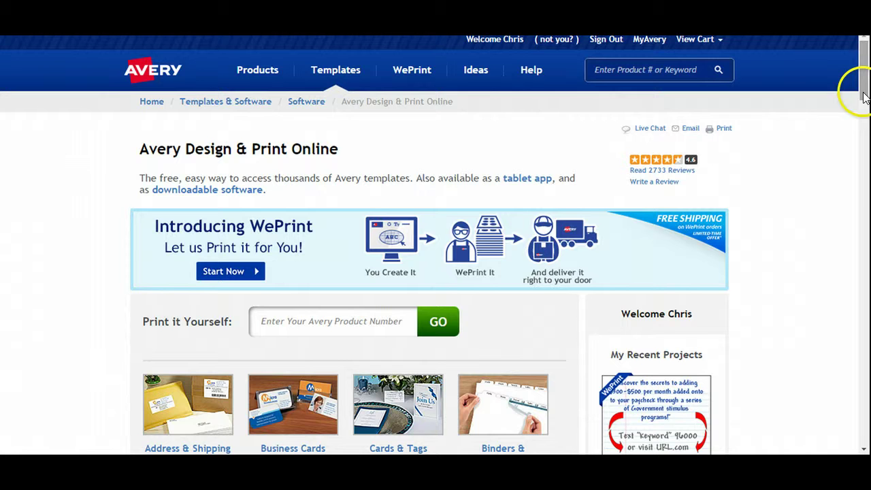
Scroll the home page down to the 'Open a project saved to your computer' panel.
{"action": "left_click_drag", "start_coordinate": [863, 95], "coordinate": [865, 114]}
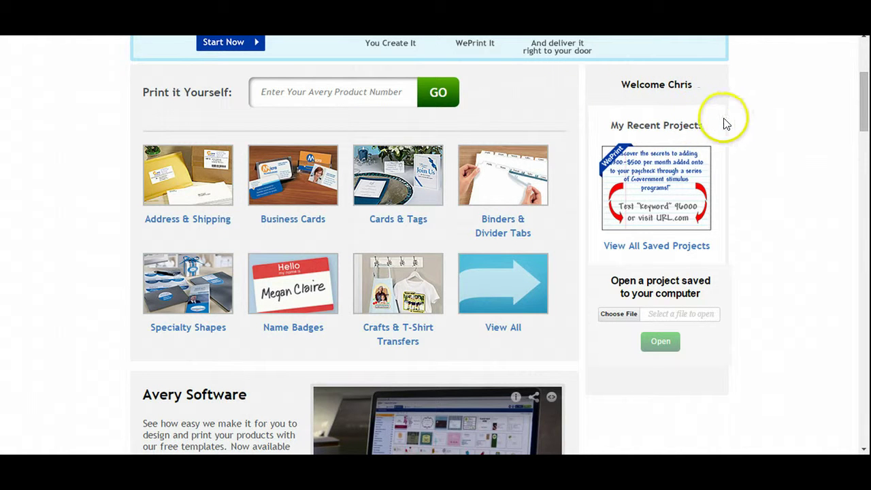
{"action": "mouse_move", "coordinate": [629, 158]}
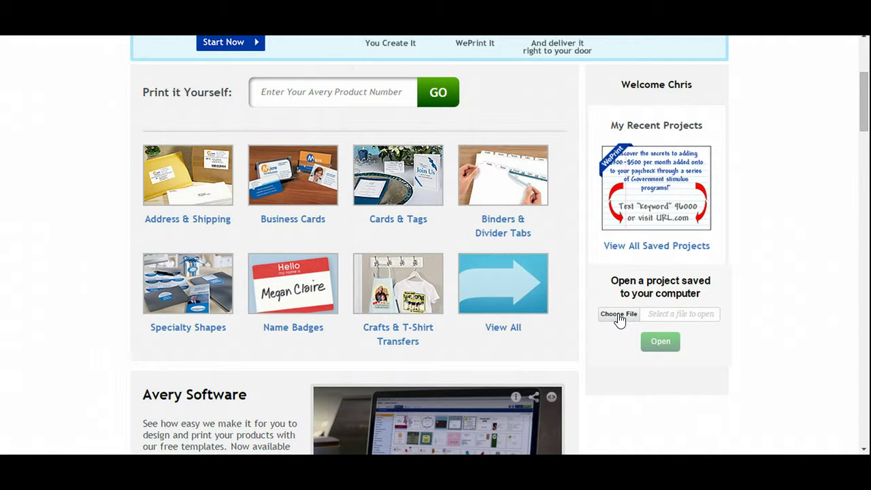
Choose Bailout-Pull-Tag Flyer-16152.avery from the computer as the project file to open.
{"action": "left_click", "coordinate": [619, 315]}
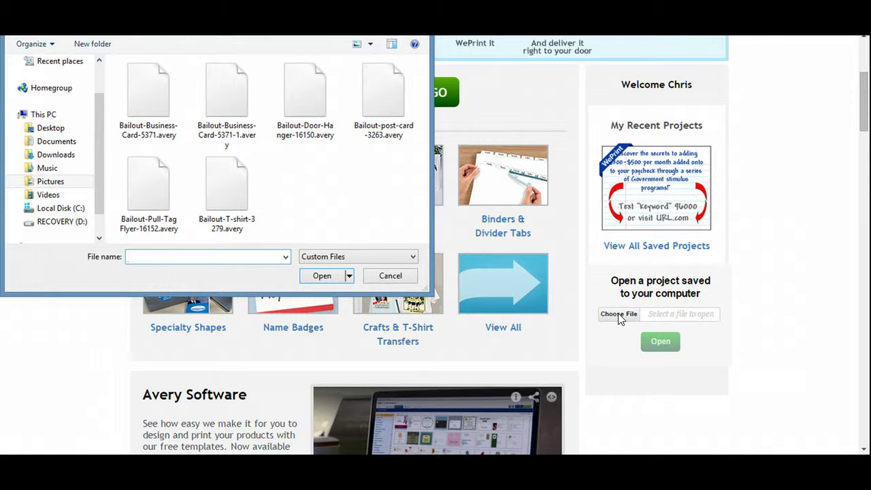
{"action": "double_click", "coordinate": [145, 190]}
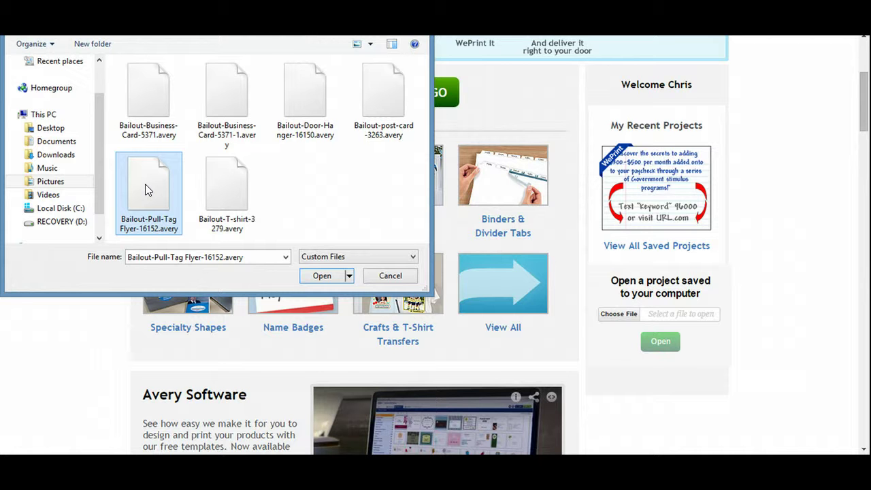
{"action": "left_click", "coordinate": [333, 277]}
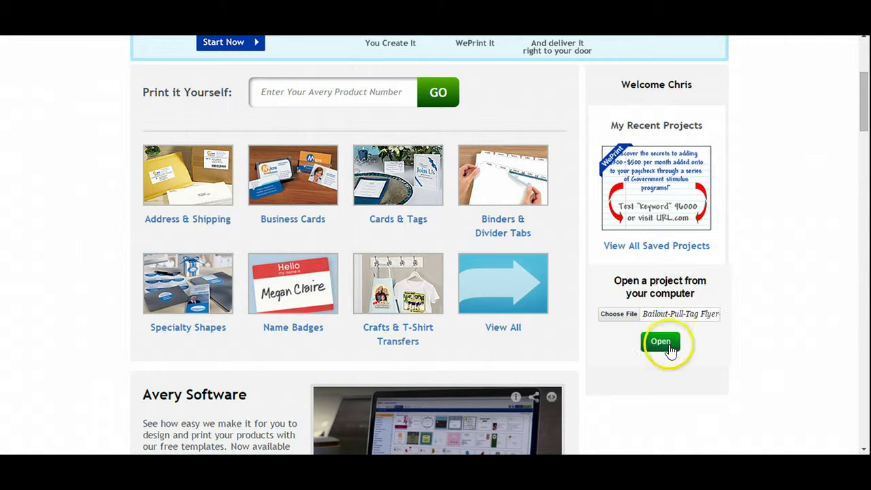
Open the chosen Bailout pull-tag flyer for product 16152 in the Customize editor.
{"action": "left_click", "coordinate": [660, 341]}
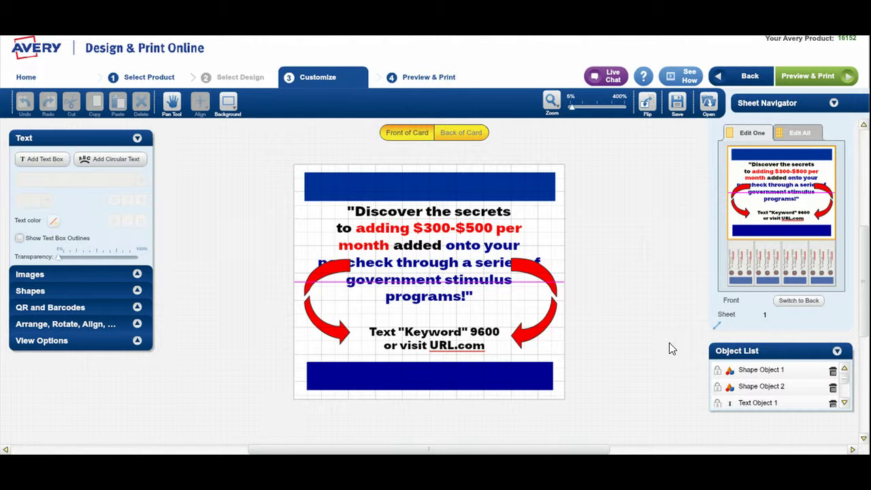
Shift the right and left red arrows lower, clear of the 'paycheck through a series of' line.
{"action": "left_click", "coordinate": [550, 289]}
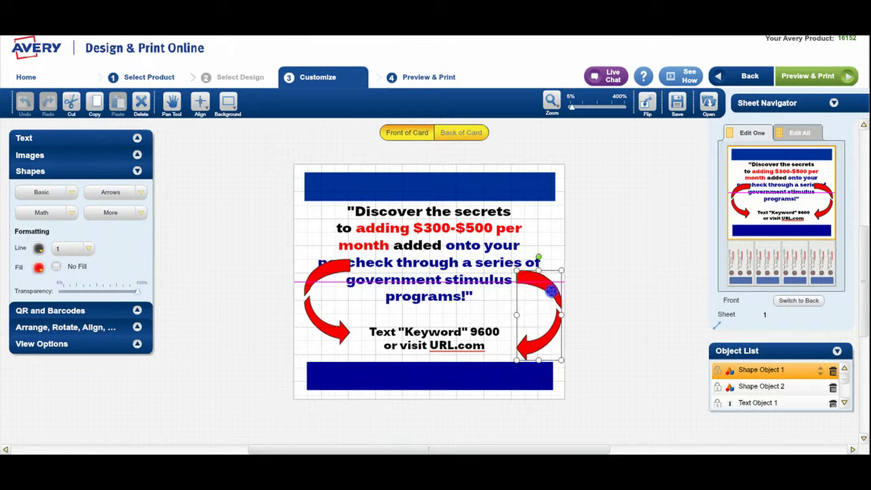
{"action": "left_click_drag", "start_coordinate": [551, 292], "coordinate": [546, 292]}
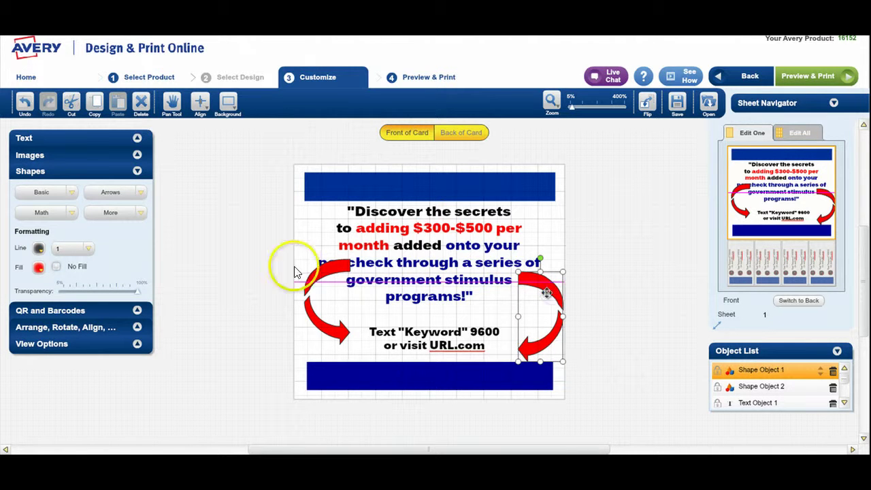
{"action": "left_click", "coordinate": [309, 276]}
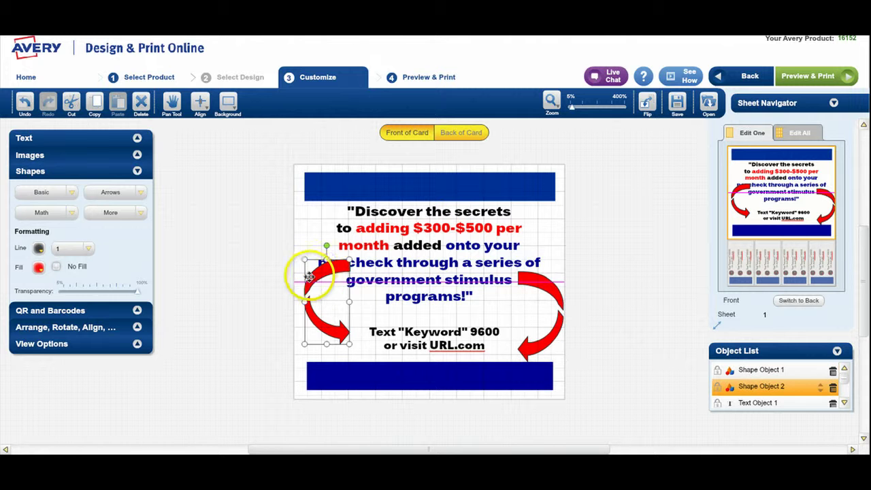
{"action": "left_click_drag", "start_coordinate": [309, 276], "coordinate": [312, 293]}
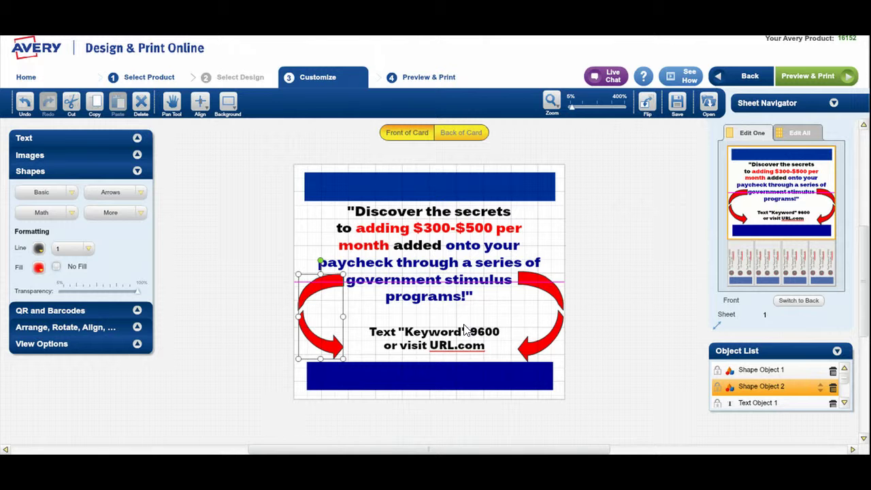
Change the call-to-action to 'Text "prostar" 96000 or visit Prostarprofits.com', then select prostar.
{"action": "left_click", "coordinate": [443, 333]}
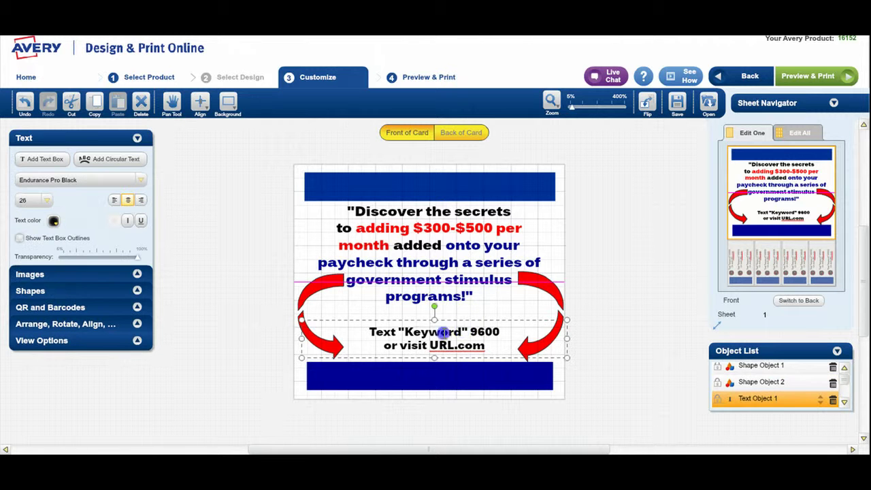
{"action": "double_click", "coordinate": [443, 333]}
{"action": "type", "text": "prostar"}
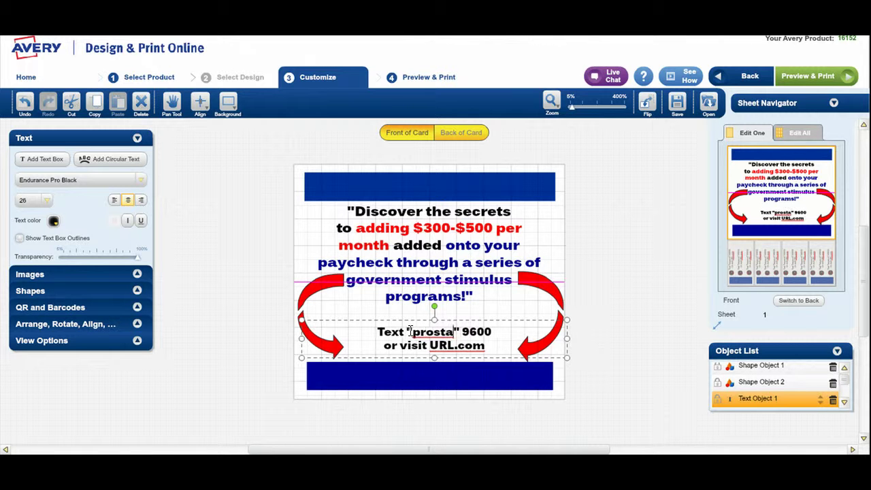
{"action": "key", "text": "Right"}
{"action": "key", "text": "Right"}
{"action": "key", "text": "Right"}
{"action": "key", "text": "Right"}
{"action": "key", "text": "Right"}
{"action": "key", "text": "Right"}
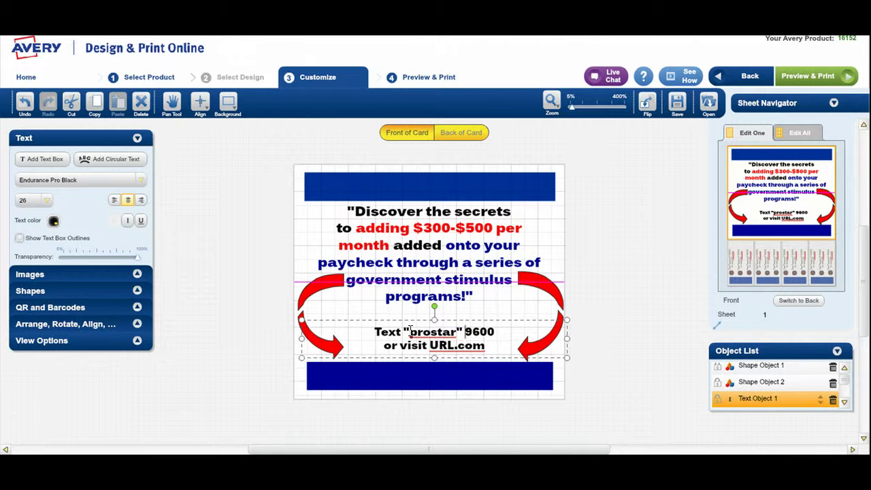
{"action": "key", "text": "Right"}
{"action": "type", "text": "0"}
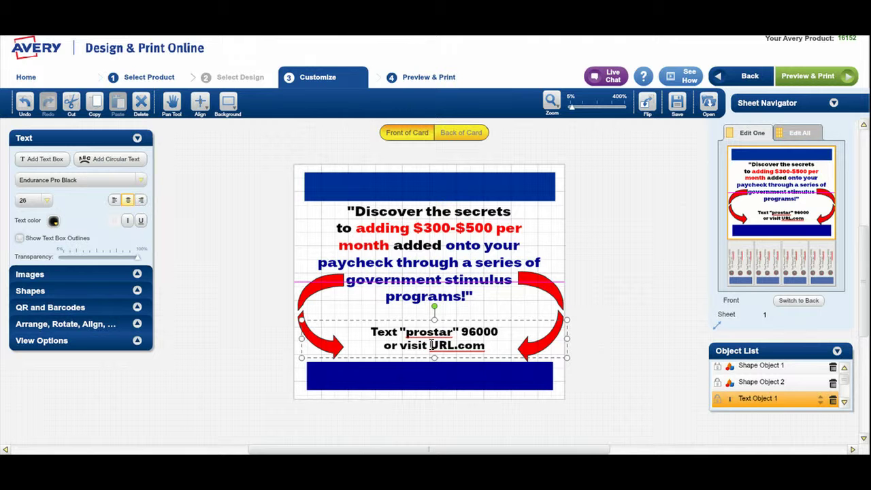
{"action": "type", "text": "P"}
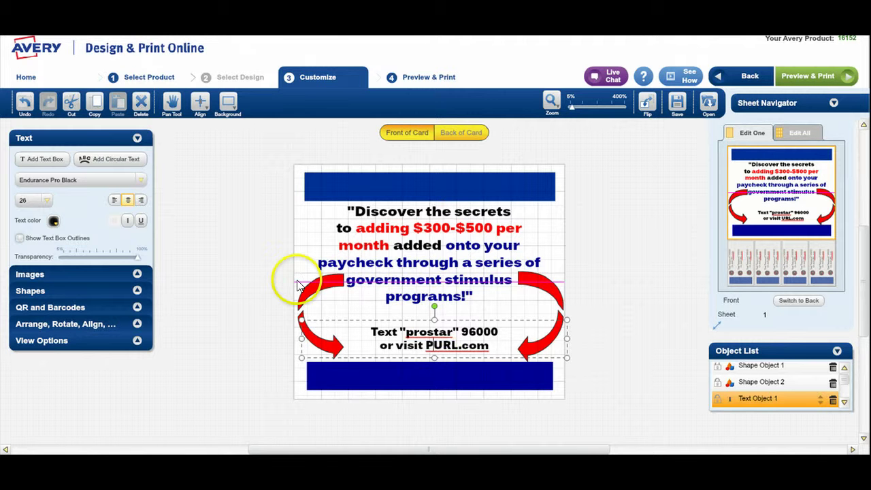
{"action": "type", "text": "rostar"}
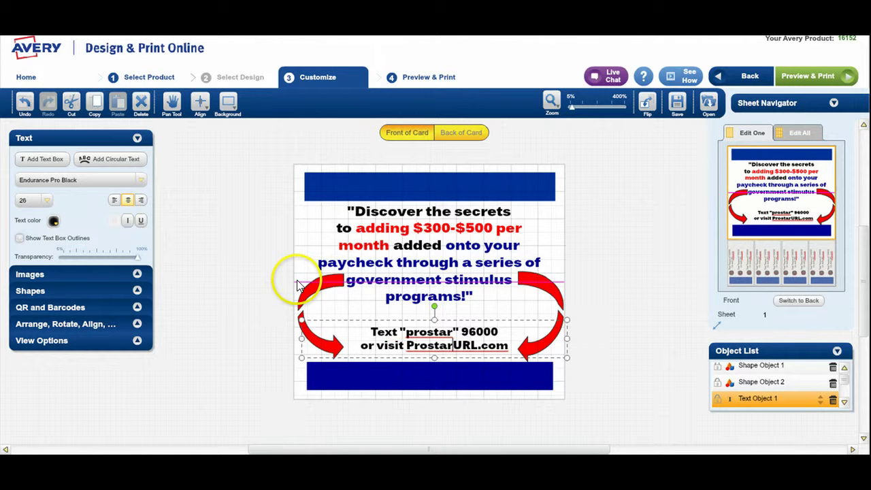
{"action": "type", "text": "profits"}
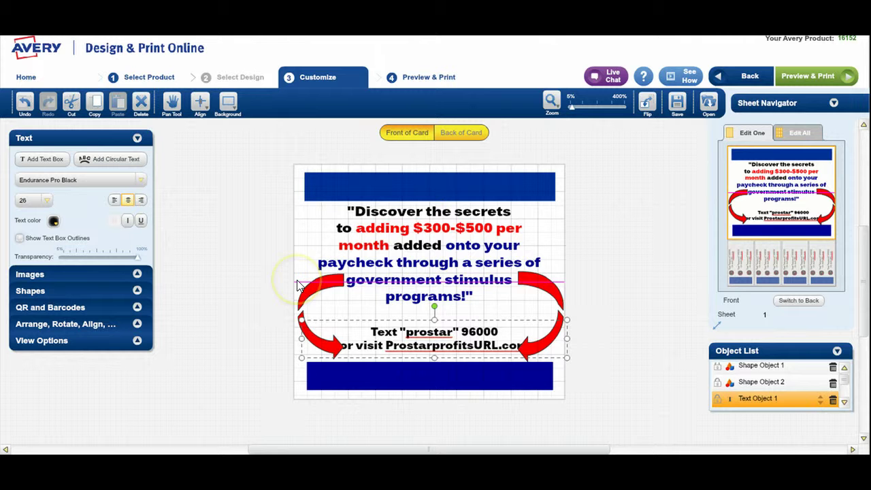
{"action": "key", "text": "Delete"}
{"action": "key", "text": "Delete"}
{"action": "key", "text": "Delete"}
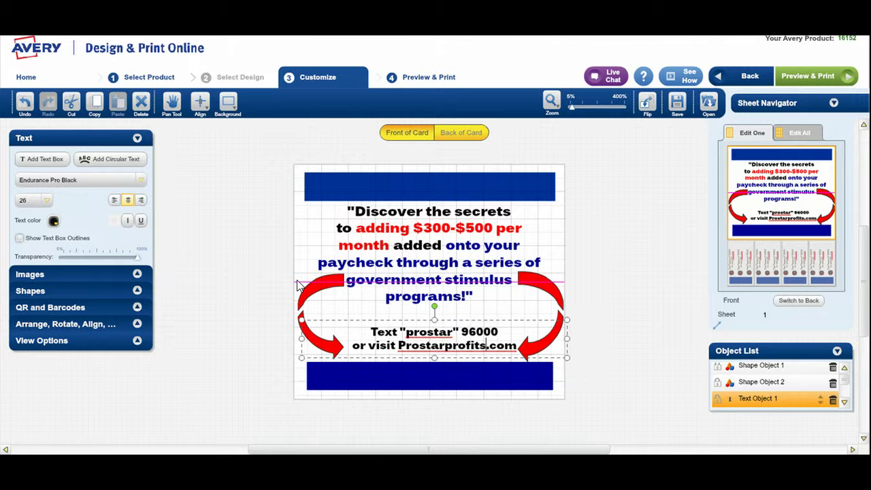
{"action": "left_click", "coordinate": [404, 331]}
{"action": "left_click_drag", "start_coordinate": [405, 332], "coordinate": [451, 331]}
Color the keyword 'prostar' orange using the Text color theme swatch.
{"action": "left_click", "coordinate": [136, 307]}
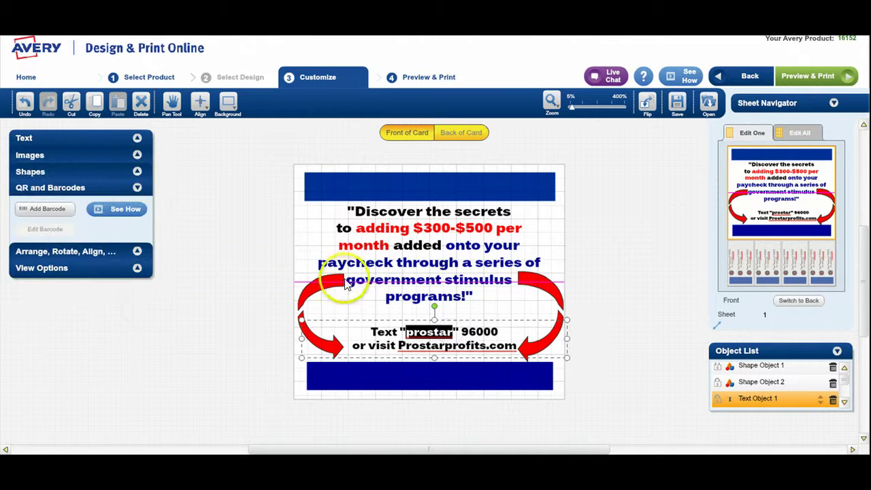
{"action": "left_click", "coordinate": [224, 276]}
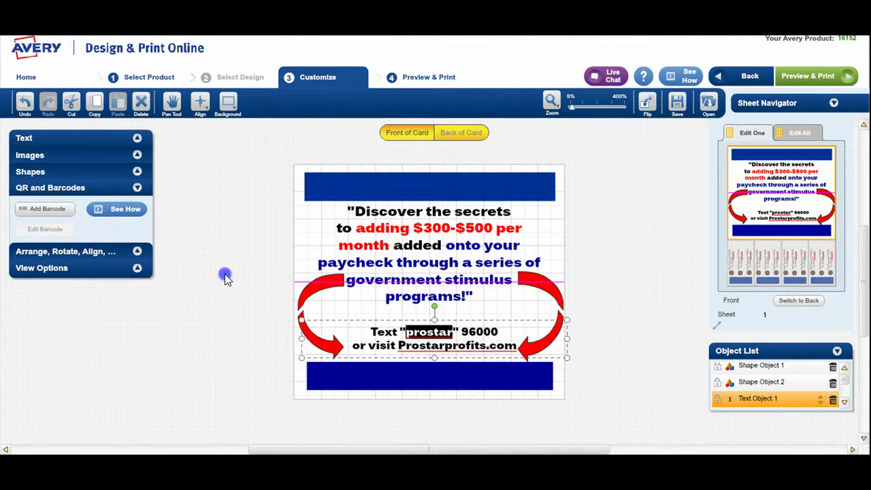
{"action": "left_click", "coordinate": [410, 338]}
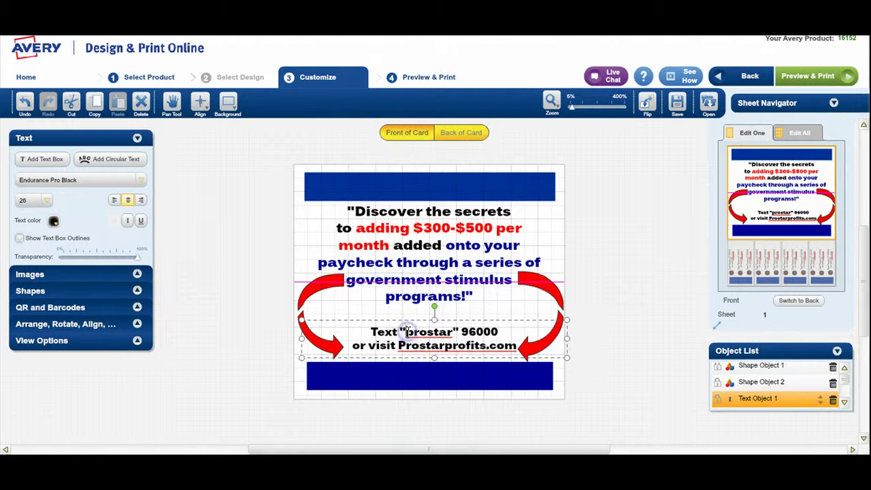
{"action": "left_click", "coordinate": [405, 331]}
{"action": "left_click_drag", "start_coordinate": [406, 331], "coordinate": [454, 331]}
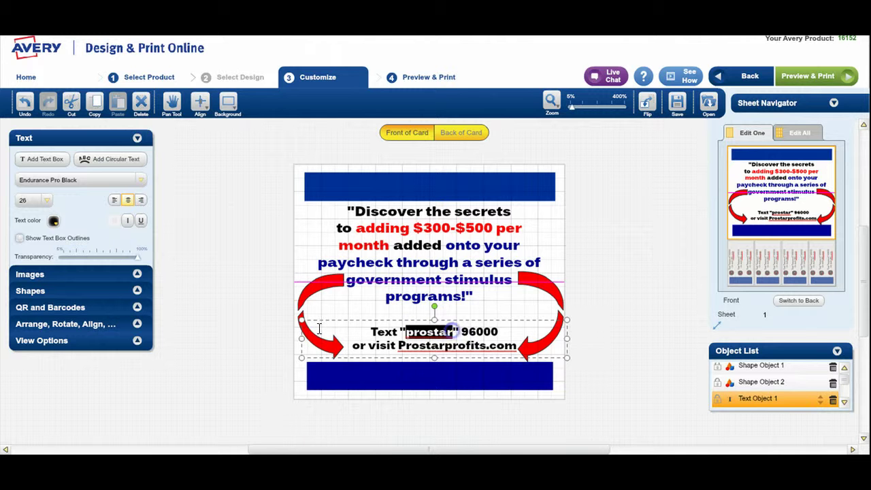
{"action": "left_click", "coordinate": [53, 220]}
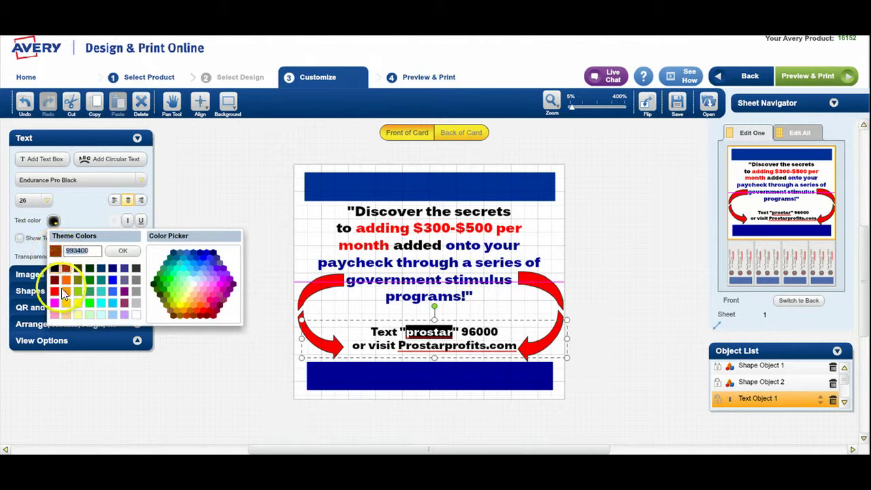
{"action": "left_click", "coordinate": [65, 289]}
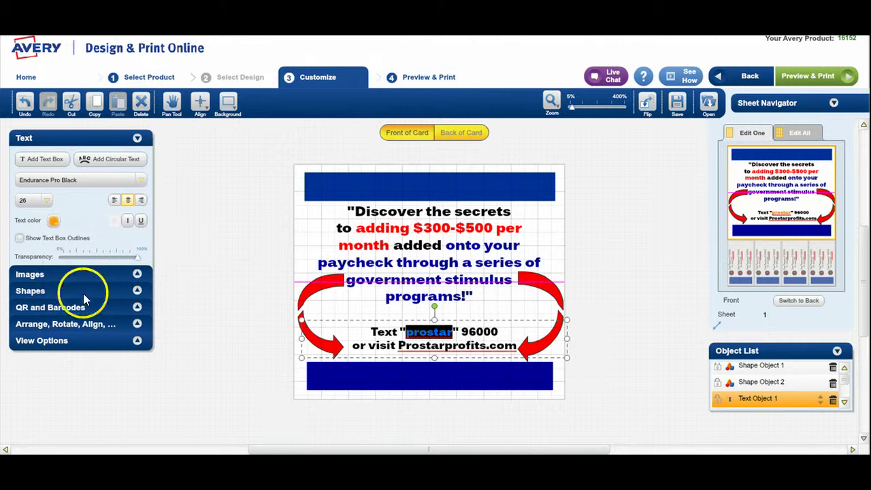
{"action": "left_click", "coordinate": [398, 345]}
Color the web address 'Prostarprofits.com' the same orange.
{"action": "left_click_drag", "start_coordinate": [398, 345], "coordinate": [518, 342]}
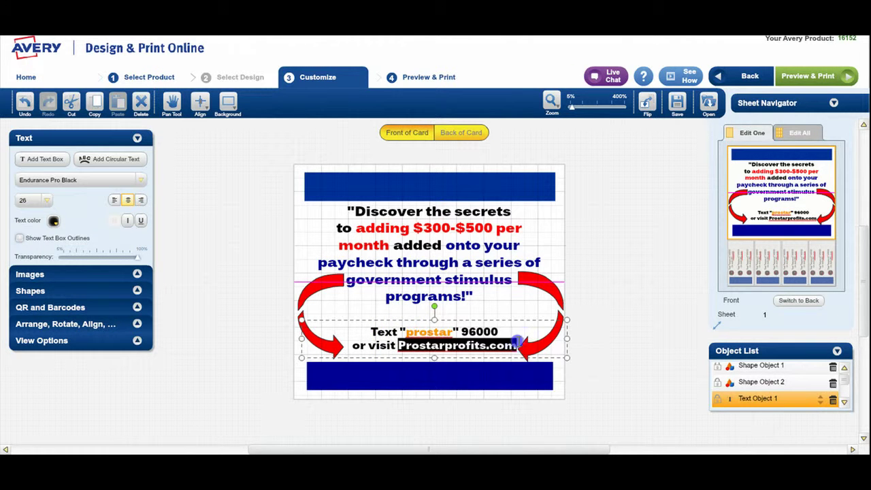
{"action": "left_click", "coordinate": [54, 221]}
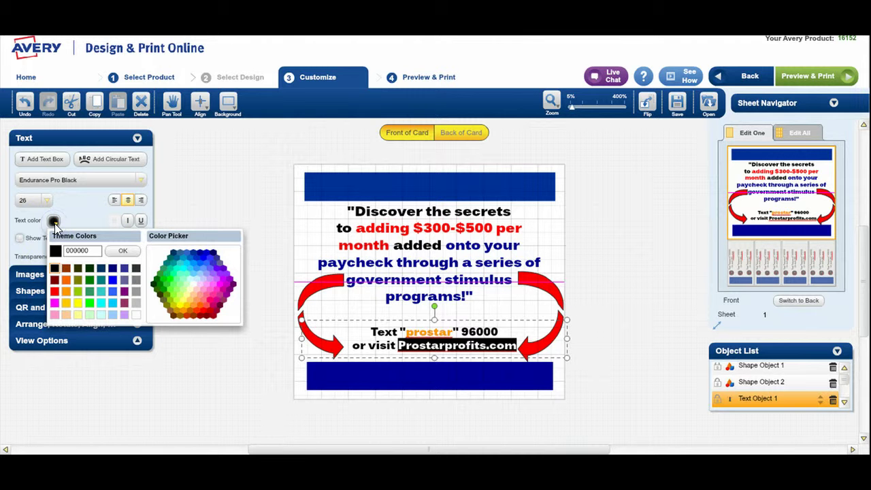
{"action": "left_click", "coordinate": [65, 293]}
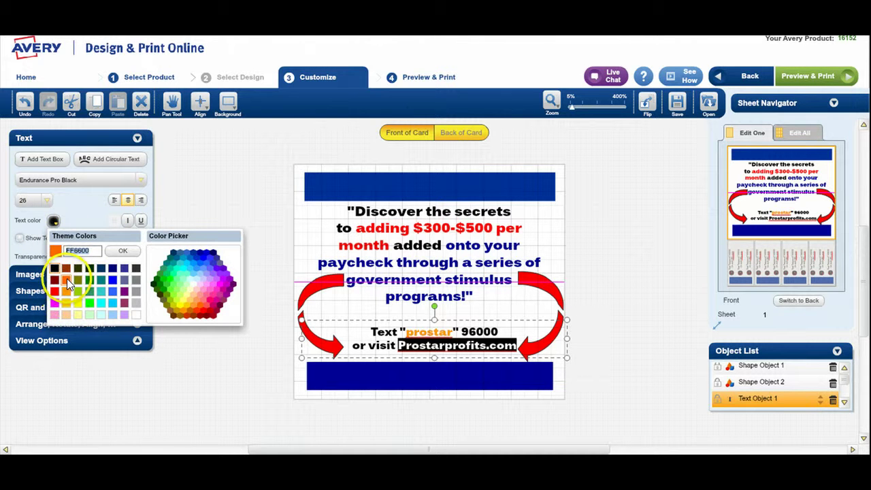
{"action": "left_click", "coordinate": [66, 279]}
{"action": "left_click", "coordinate": [243, 366]}
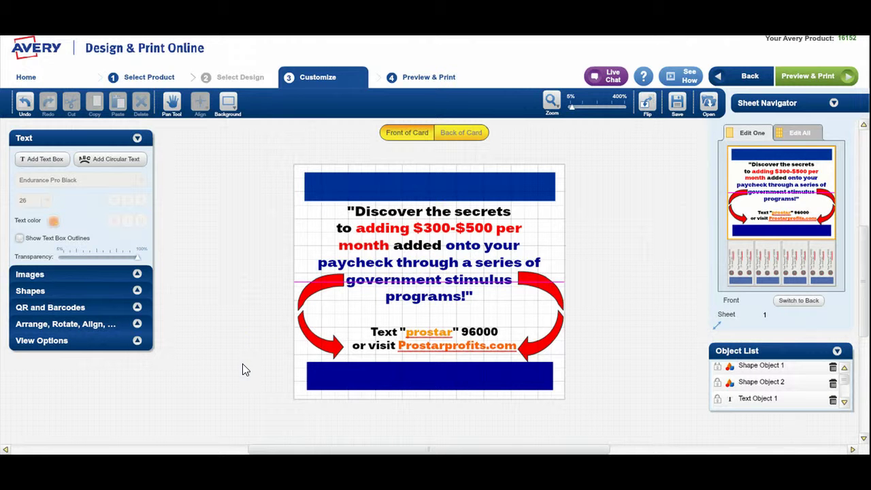
Nudge the right red arrow, switch Sheet Navigator to Edit All, and load the tear-off tag strip.
{"action": "left_click", "coordinate": [556, 329]}
{"action": "mouse_move", "coordinate": [557, 328]}
{"action": "left_mouse_down"}
{"action": "mouse_move", "coordinate": [494, 332]}
{"action": "mouse_move", "coordinate": [555, 324]}
{"action": "left_mouse_up"}
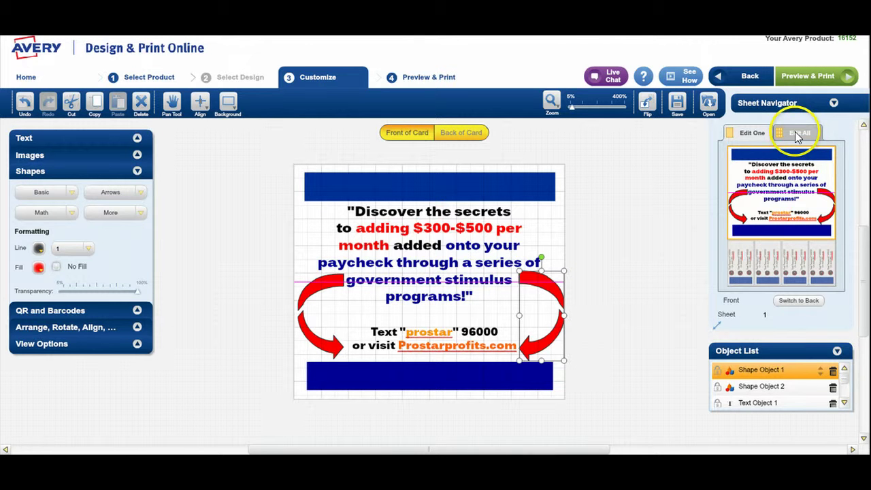
{"action": "left_click", "coordinate": [795, 133]}
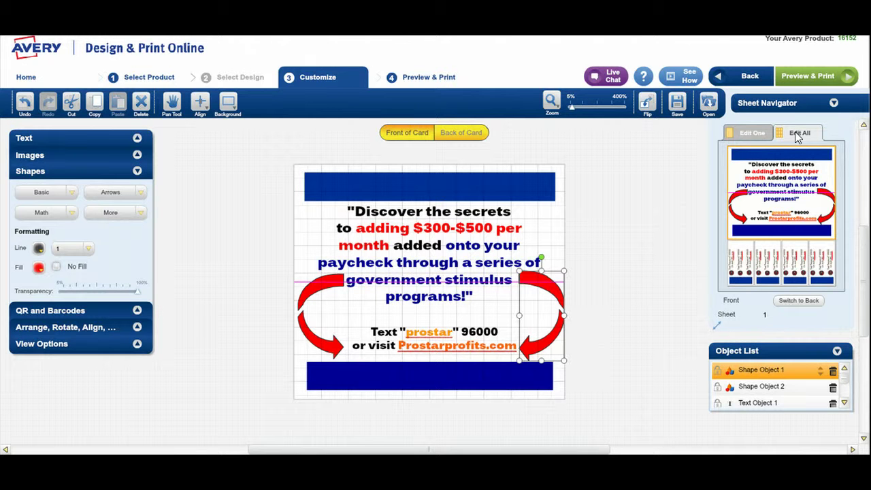
{"action": "left_click", "coordinate": [795, 133]}
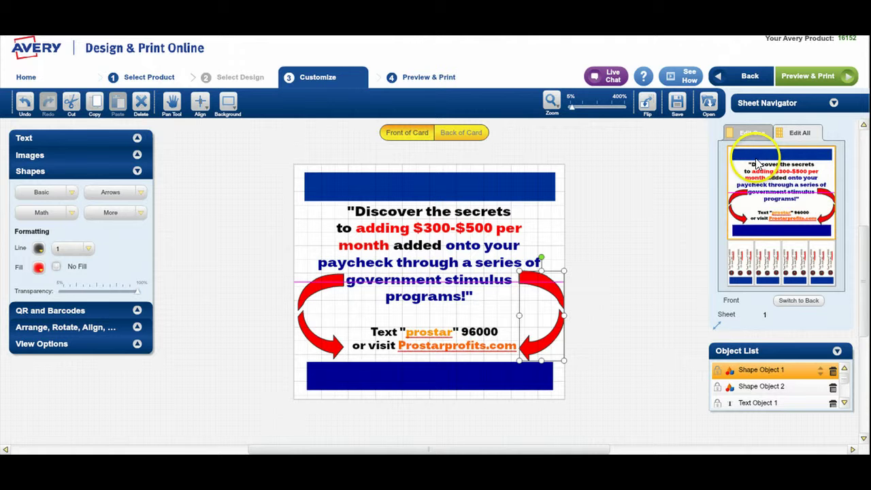
{"action": "left_click", "coordinate": [742, 260]}
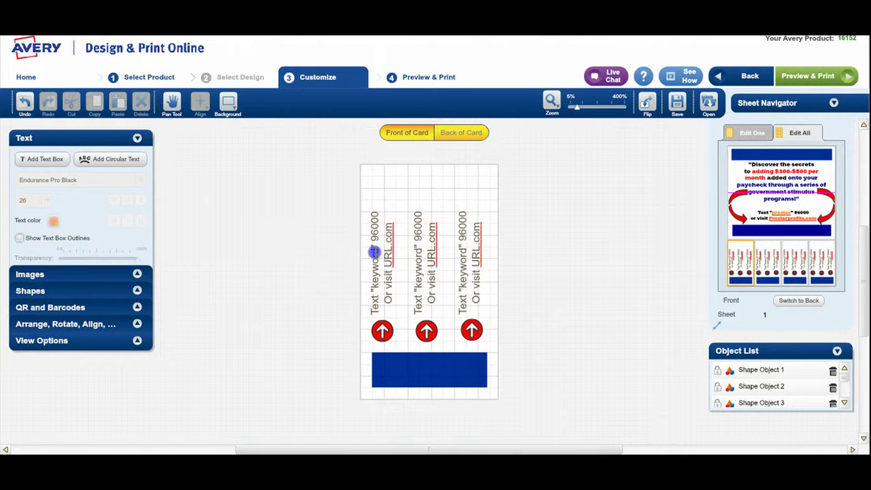
On the first tear-off tag, replace keyword with prostar and URL.com with Prostarprofits.com.
{"action": "left_click", "coordinate": [372, 312]}
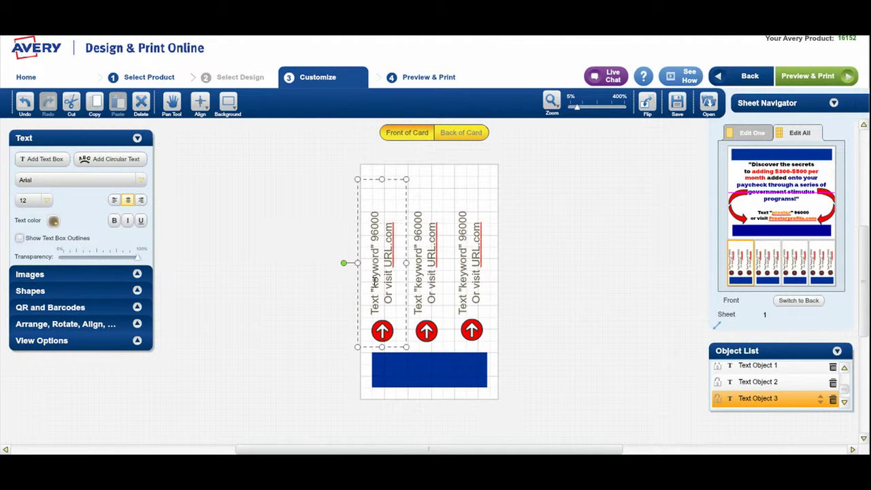
{"action": "left_click", "coordinate": [374, 251]}
{"action": "key", "text": "ctrl+End"}
{"action": "left_click", "coordinate": [374, 281]}
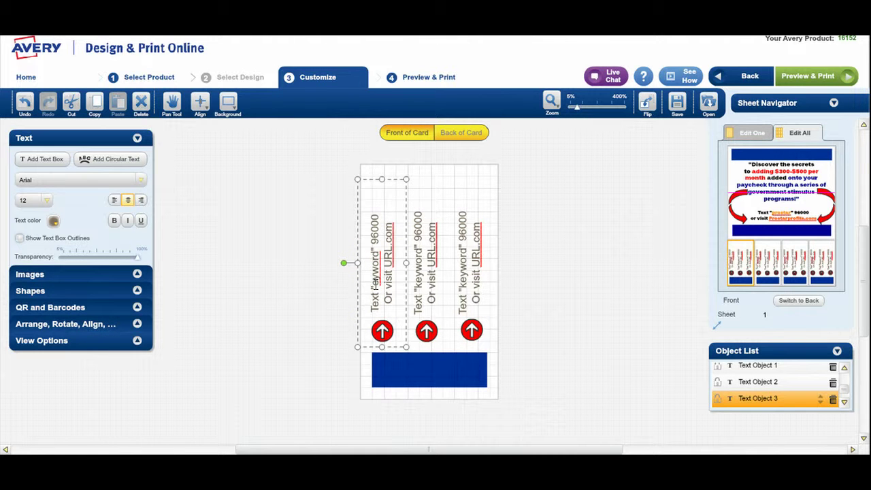
{"action": "type", "text": "pros"}
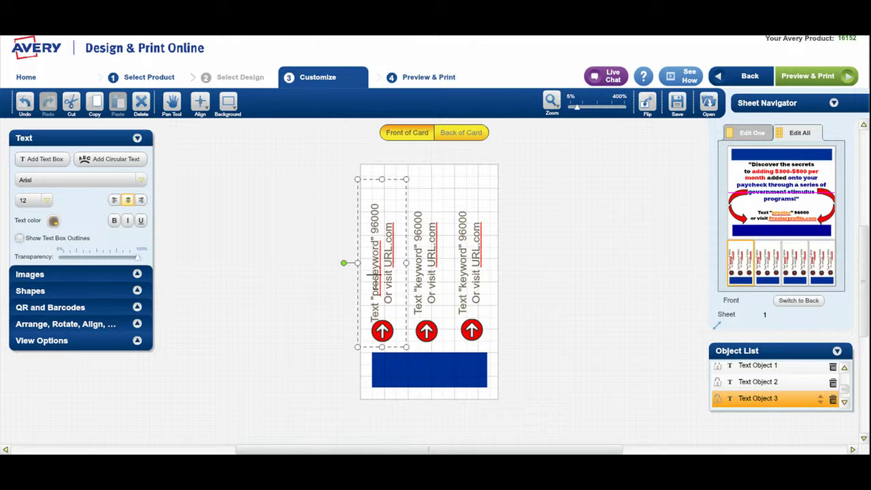
{"action": "type", "text": "tar"}
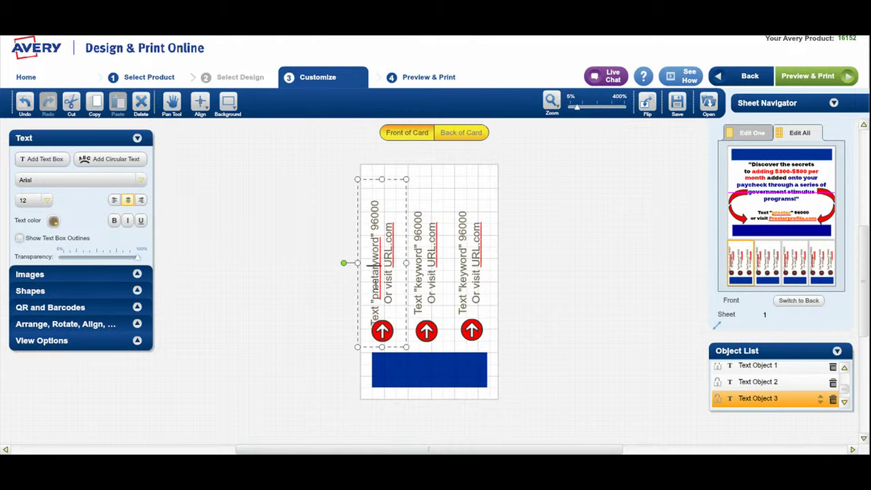
{"action": "key", "text": "Delete"}
{"action": "key", "text": "Delete"}
{"action": "key", "text": "Delete"}
{"action": "key", "text": "Delete"}
{"action": "key", "text": "Delete"}
{"action": "key", "text": "Delete"}
{"action": "key", "text": "Delete"}
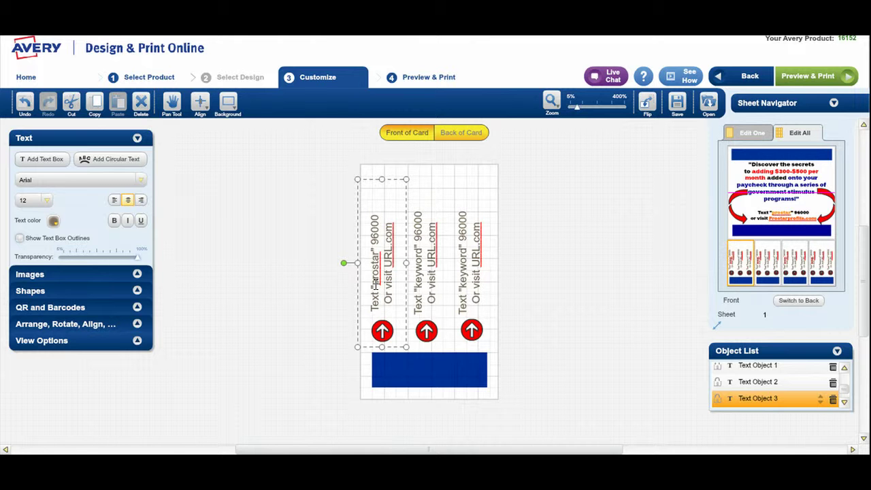
{"action": "left_click", "coordinate": [392, 264]}
{"action": "type", "text": "Pros"}
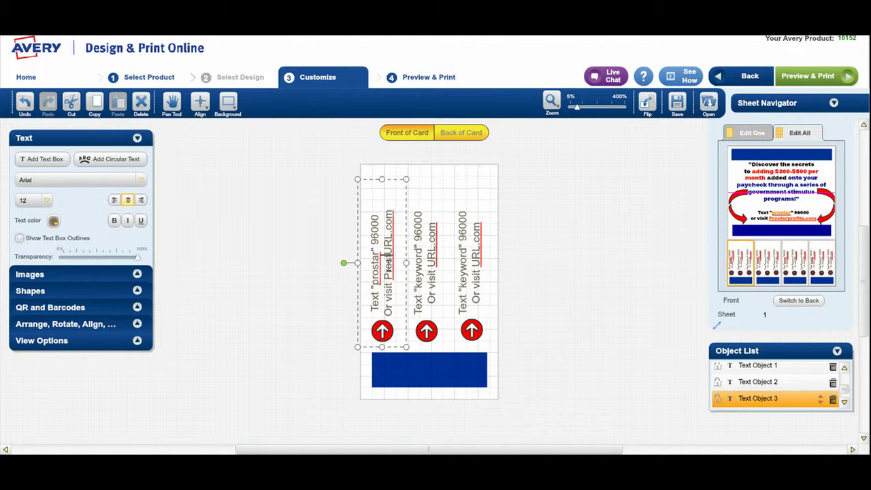
{"action": "type", "text": "tarpro"}
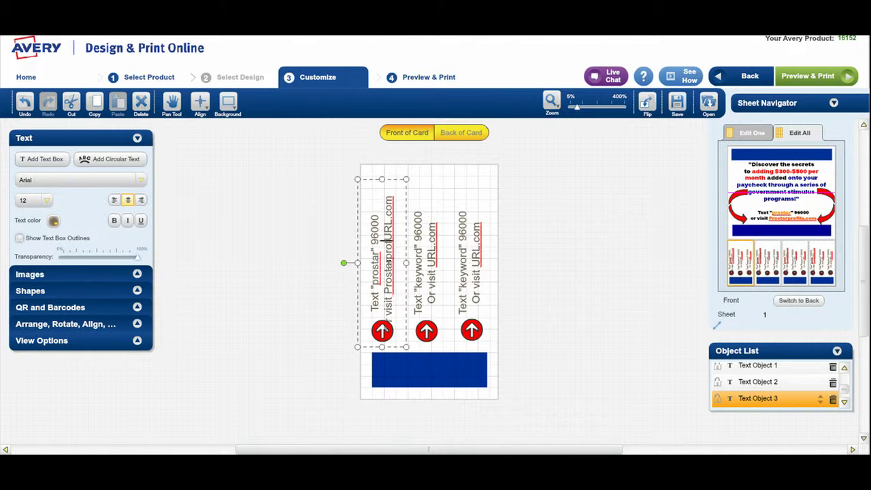
{"action": "type", "text": "fits"}
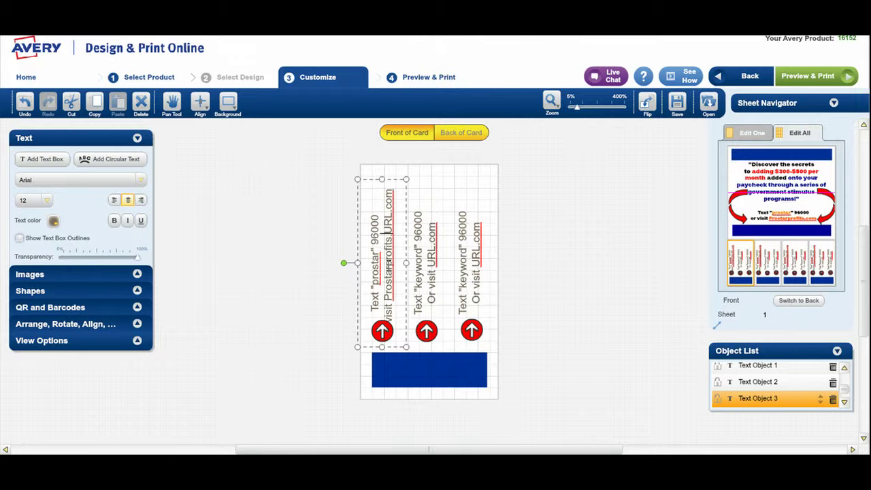
{"action": "type", "text": ".com"}
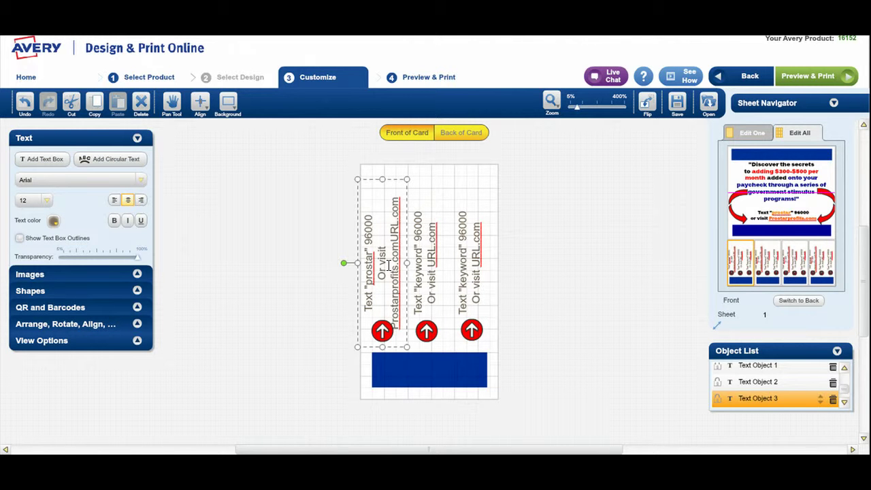
{"action": "key", "text": "Delete"}
{"action": "key", "text": "Delete"}
{"action": "key", "text": "Delete"}
{"action": "key", "text": "Delete"}
{"action": "key", "text": "Delete"}
{"action": "key", "text": "Delete"}
{"action": "key", "text": "Delete"}
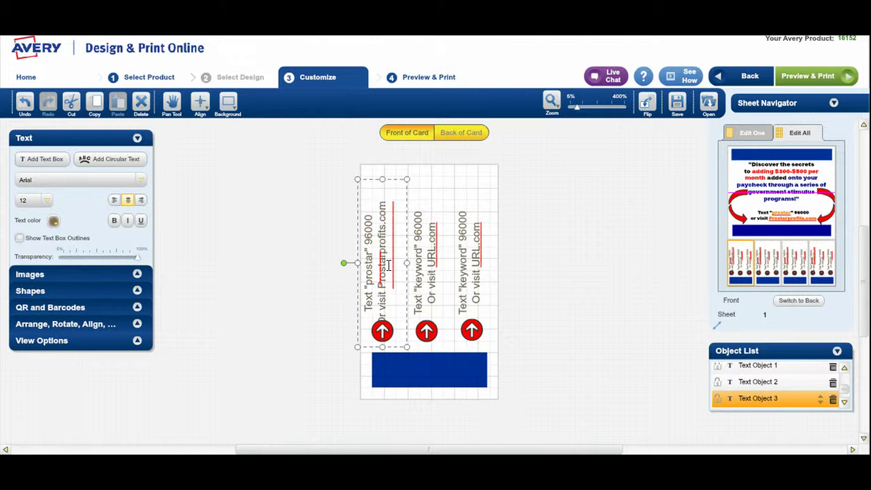
Select both lines of the first tag's finished prostar / Prostarprofits.com text for copying.
{"action": "left_click", "coordinate": [418, 278]}
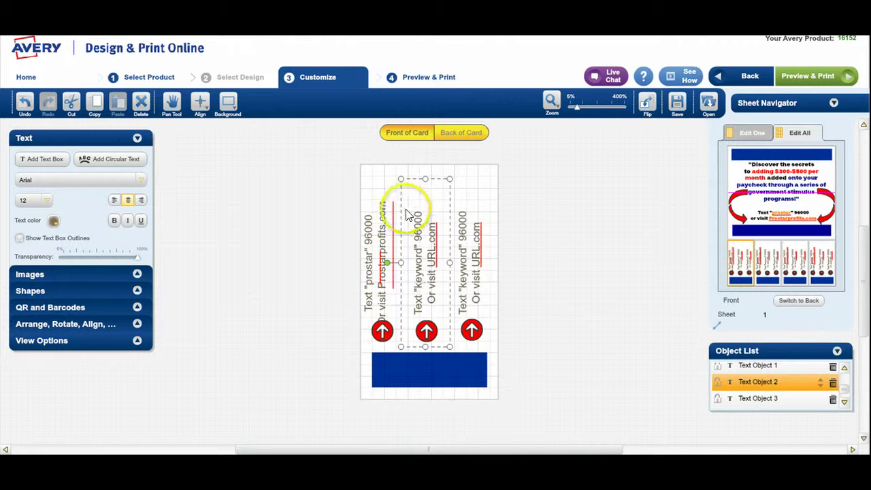
{"action": "left_click", "coordinate": [369, 316]}
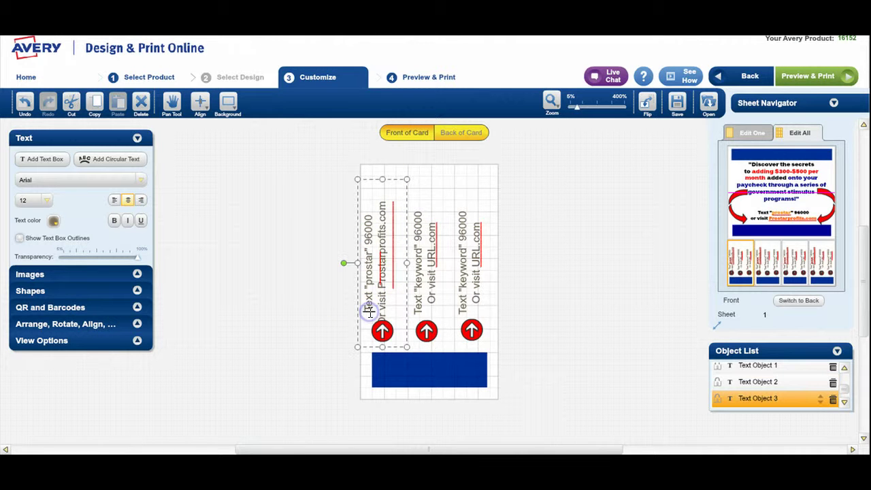
{"action": "left_click_drag", "start_coordinate": [370, 314], "coordinate": [399, 178]}
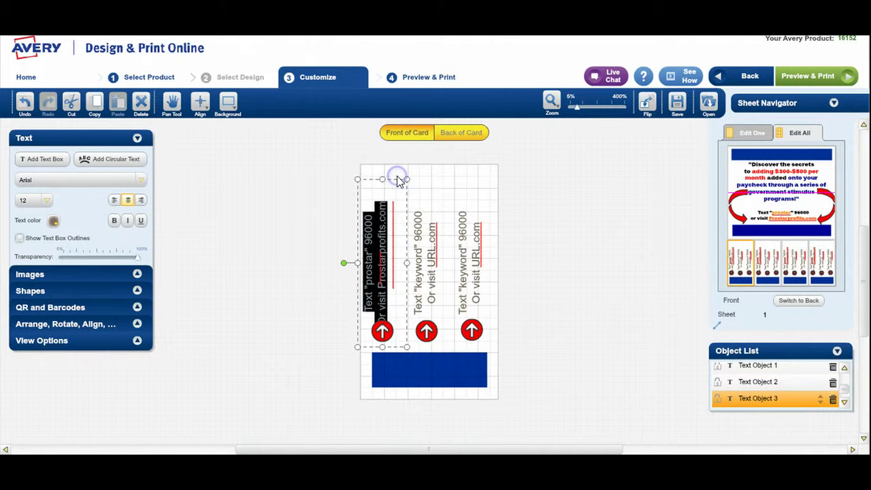
{"action": "right_click", "coordinate": [374, 263]}
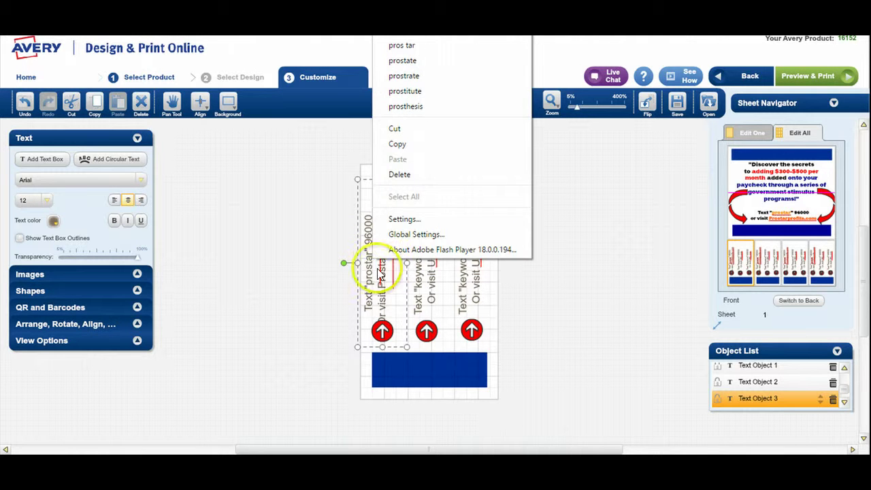
{"action": "left_click", "coordinate": [369, 317]}
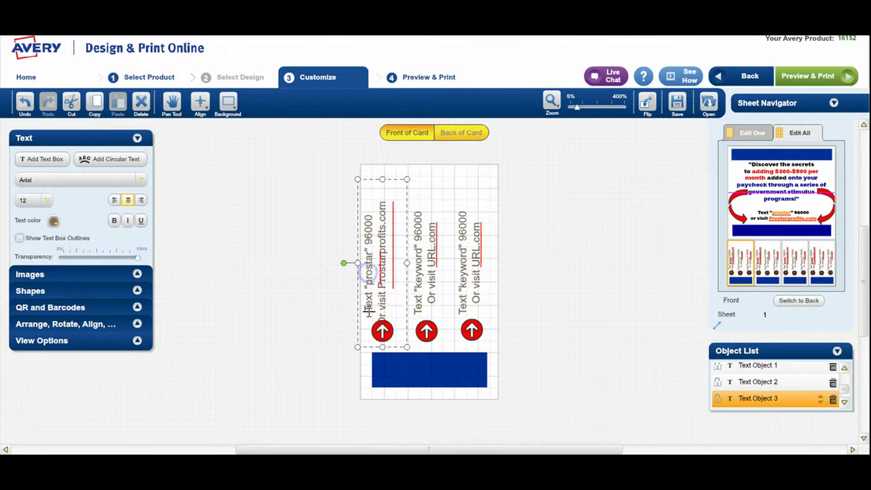
{"action": "left_click_drag", "start_coordinate": [368, 317], "coordinate": [391, 197]}
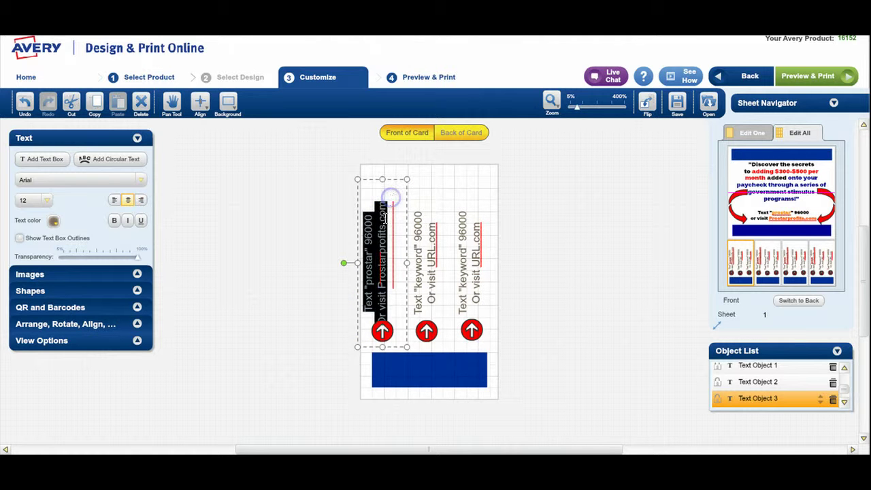
{"action": "right_click", "coordinate": [379, 228]}
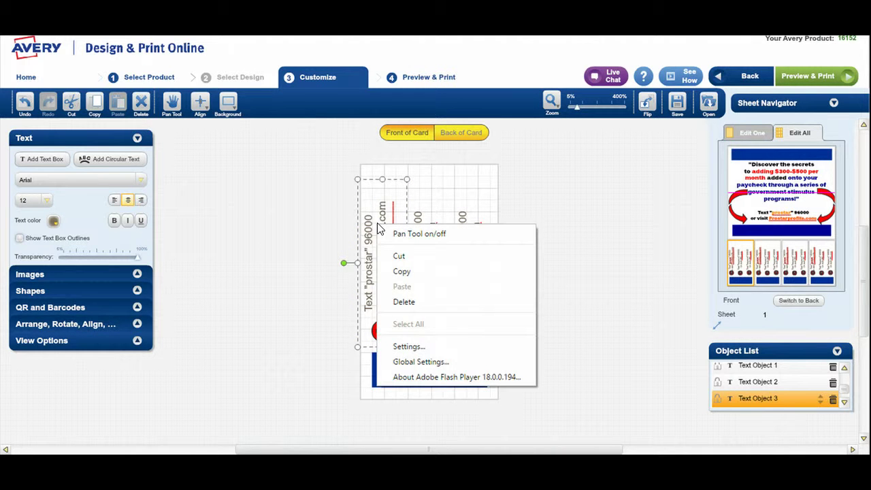
{"action": "left_click", "coordinate": [369, 313]}
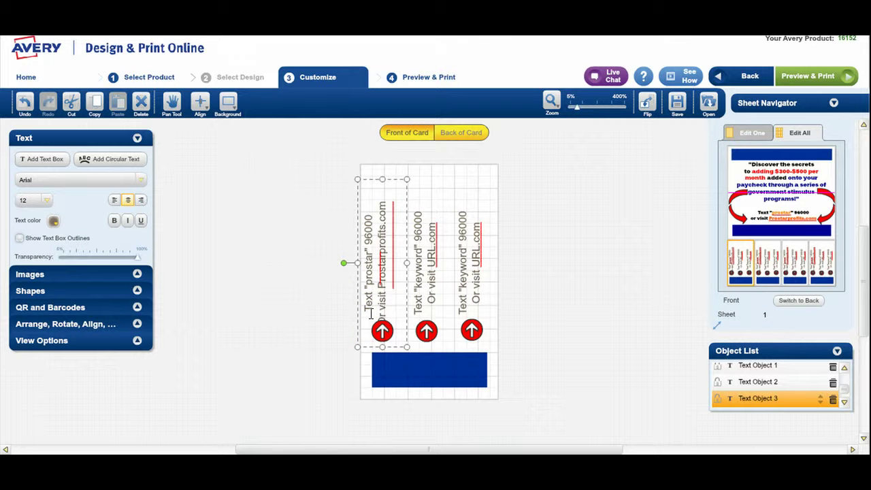
{"action": "left_click_drag", "start_coordinate": [369, 314], "coordinate": [254, 295]}
{"action": "left_click", "coordinate": [399, 176]}
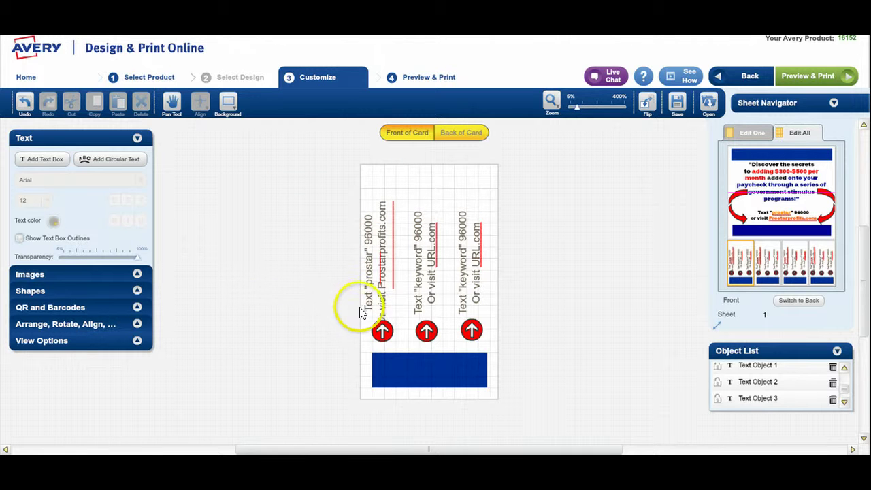
{"action": "left_click", "coordinate": [371, 316]}
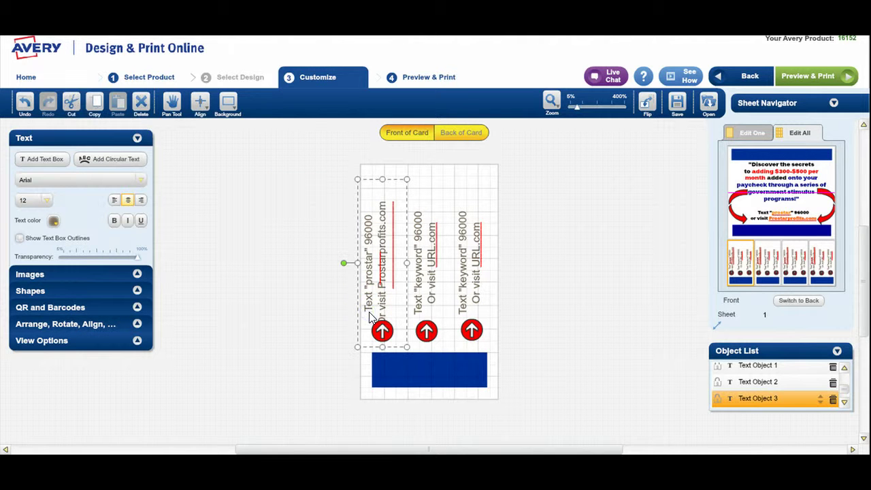
{"action": "left_click_drag", "start_coordinate": [371, 316], "coordinate": [405, 197]}
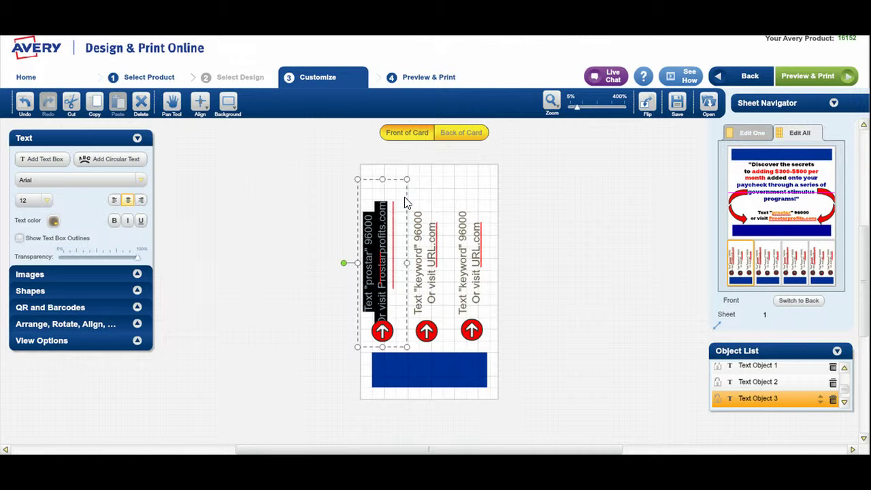
Copy the first tag's text and paste it over the second and third tags' keyword/URL text.
{"action": "key", "text": "ctrl+c"}
{"action": "left_click", "coordinate": [420, 318]}
{"action": "left_click_drag", "start_coordinate": [418, 313], "coordinate": [461, 204]}
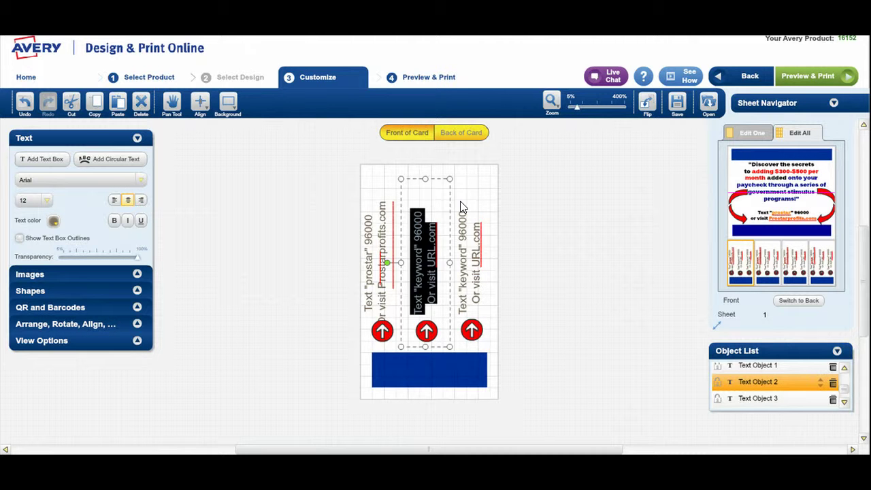
{"action": "key", "text": "ctrl+v"}
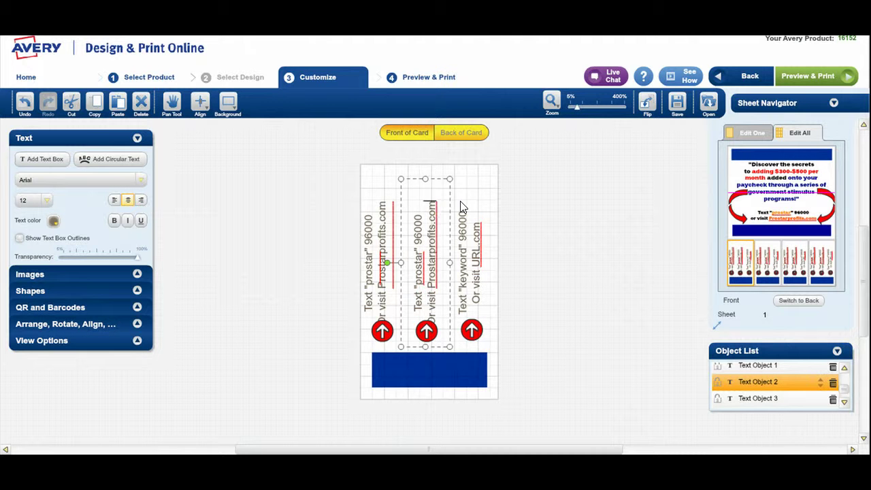
{"action": "left_click", "coordinate": [462, 307]}
{"action": "left_click", "coordinate": [463, 274]}
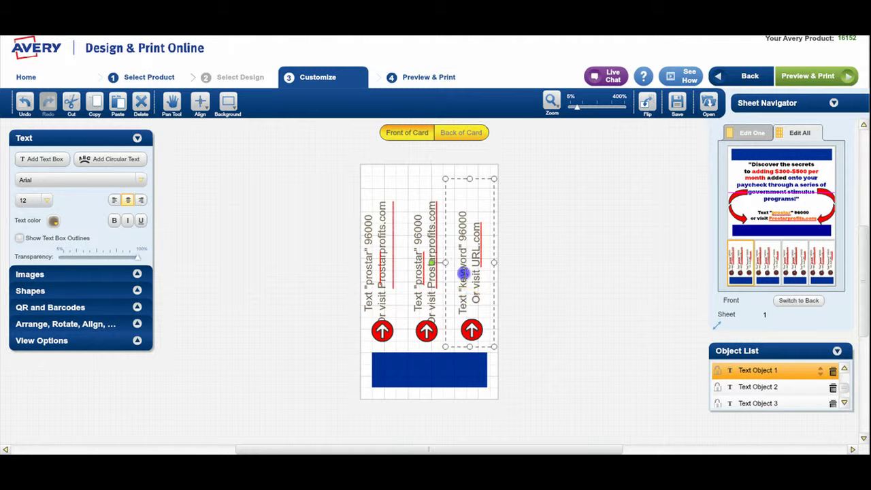
{"action": "key", "text": "ctrl+a"}
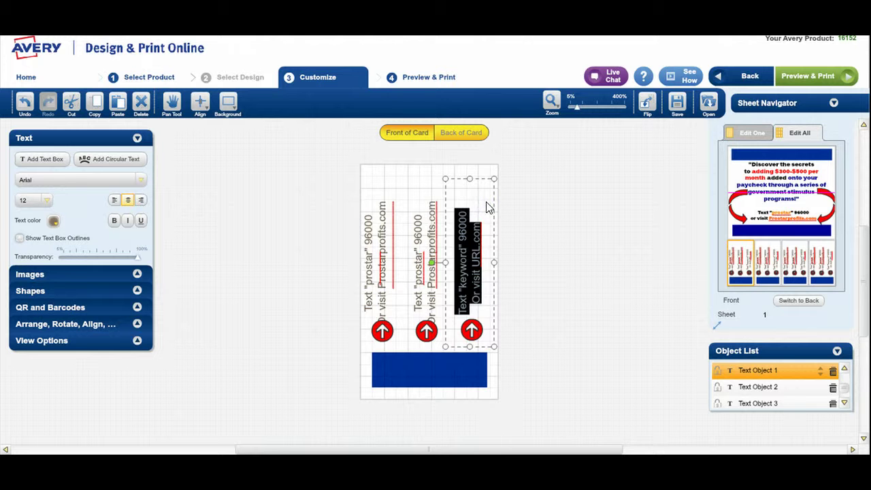
{"action": "key", "text": "ctrl+v"}
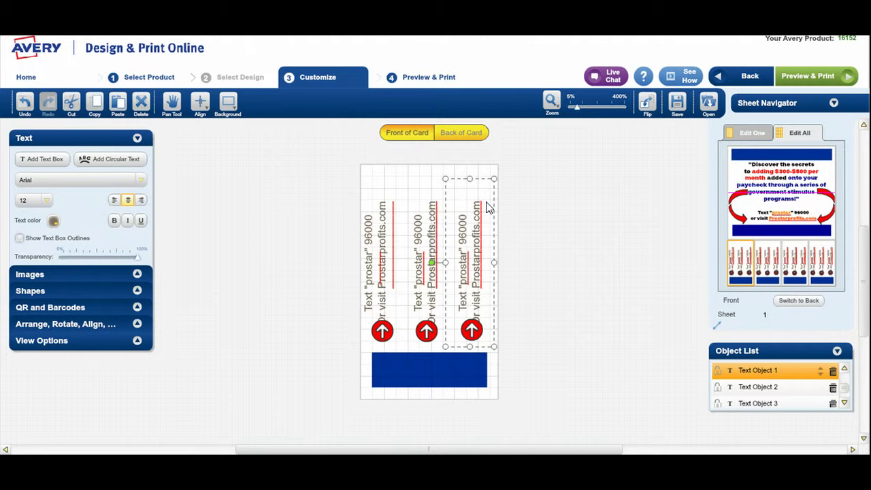
Drag the first red arrow circle under its tag text and check the tag positions in the sheet preview.
{"action": "left_click", "coordinate": [541, 280]}
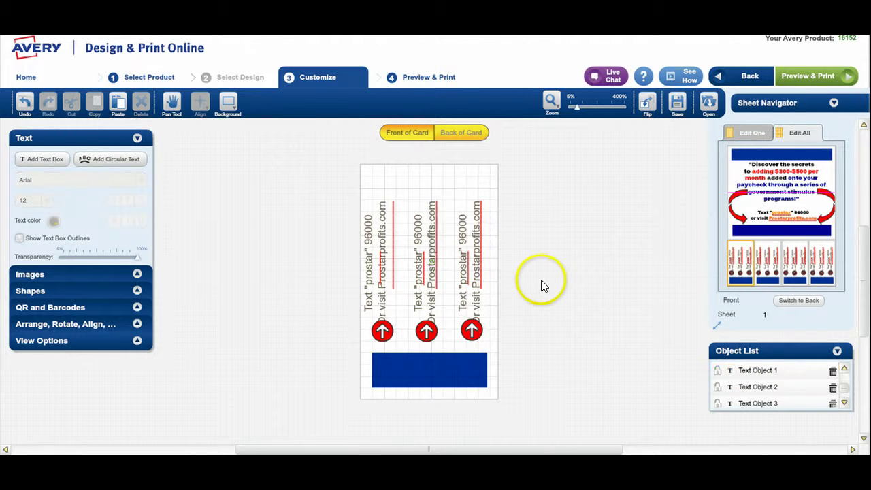
{"action": "left_click", "coordinate": [383, 334]}
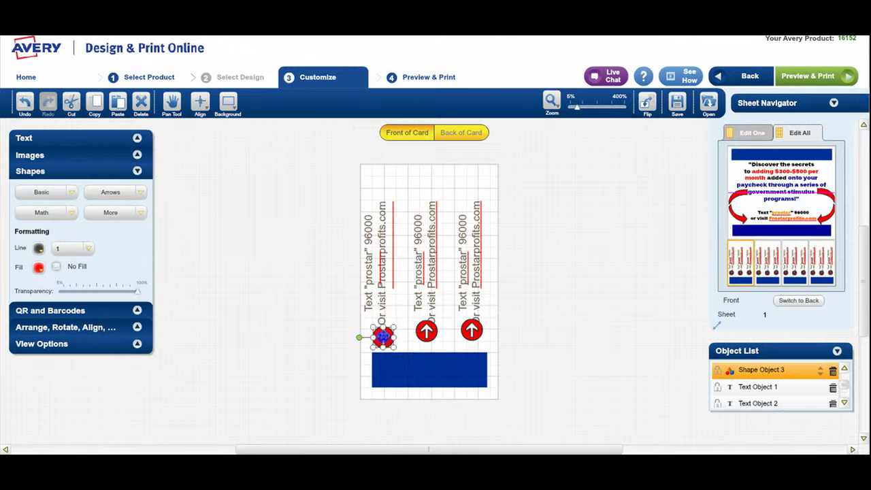
{"action": "left_click_drag", "start_coordinate": [383, 335], "coordinate": [473, 338]}
{"action": "left_click", "coordinate": [427, 340]}
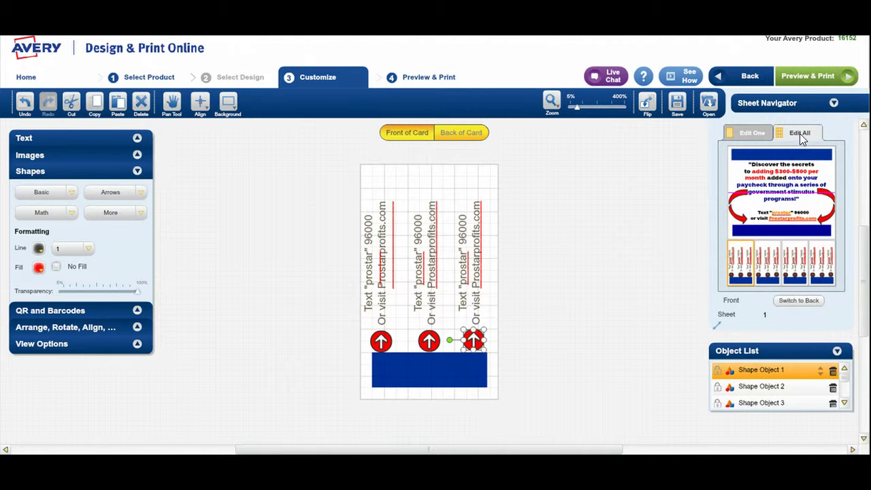
{"action": "left_click", "coordinate": [770, 267]}
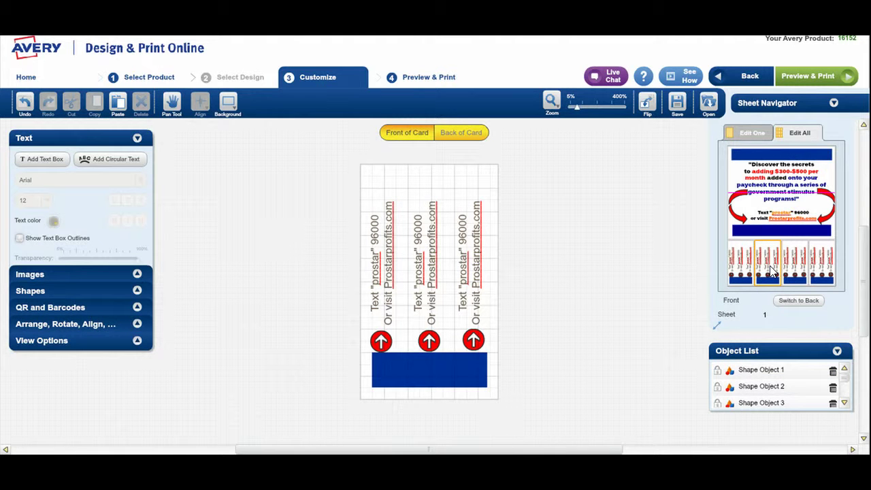
{"action": "left_click", "coordinate": [817, 258]}
{"action": "left_click", "coordinate": [804, 257]}
Save 'Bailout-Pull-Tag Flyer-16152' to My Computer and start downloading it as an .avery file.
{"action": "left_click", "coordinate": [678, 103]}
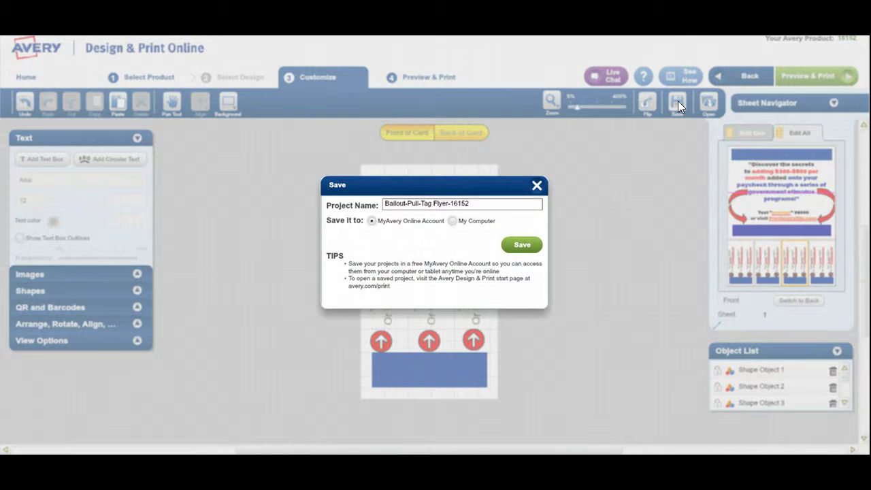
{"action": "left_click", "coordinate": [376, 230]}
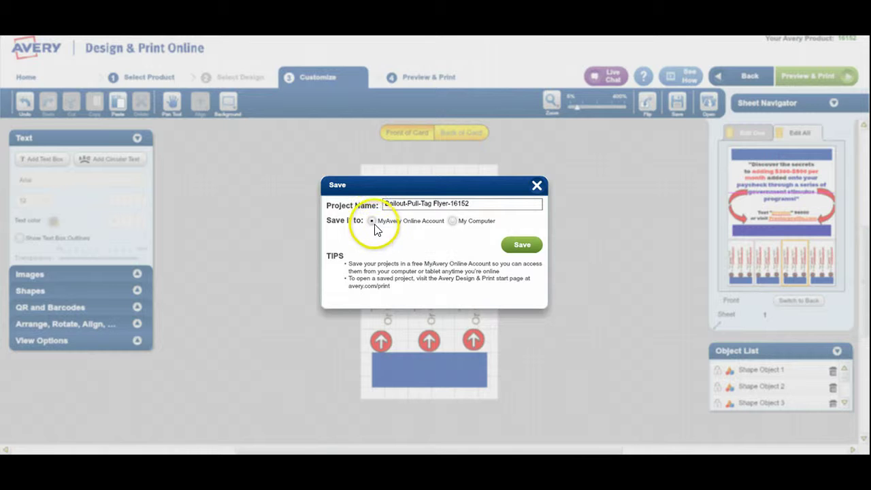
{"action": "left_click", "coordinate": [452, 221]}
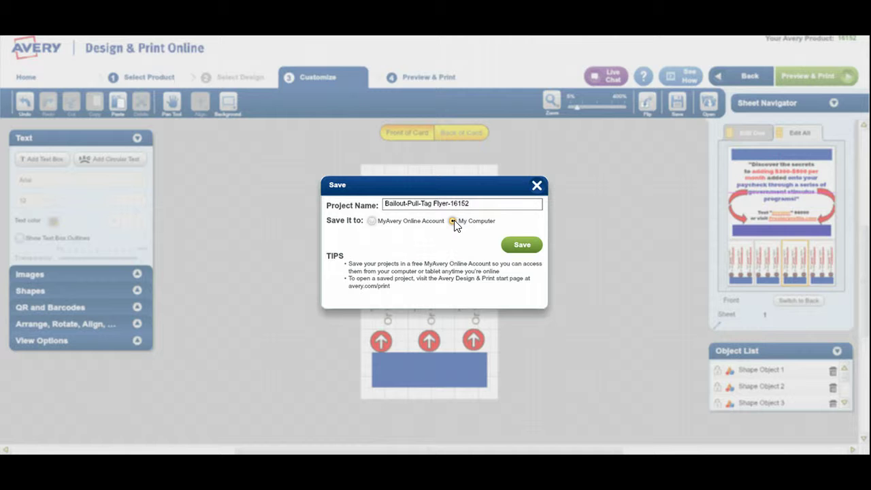
{"action": "left_click", "coordinate": [372, 222]}
{"action": "left_click", "coordinate": [519, 245]}
{"action": "left_click", "coordinate": [453, 222]}
{"action": "left_click", "coordinate": [521, 247]}
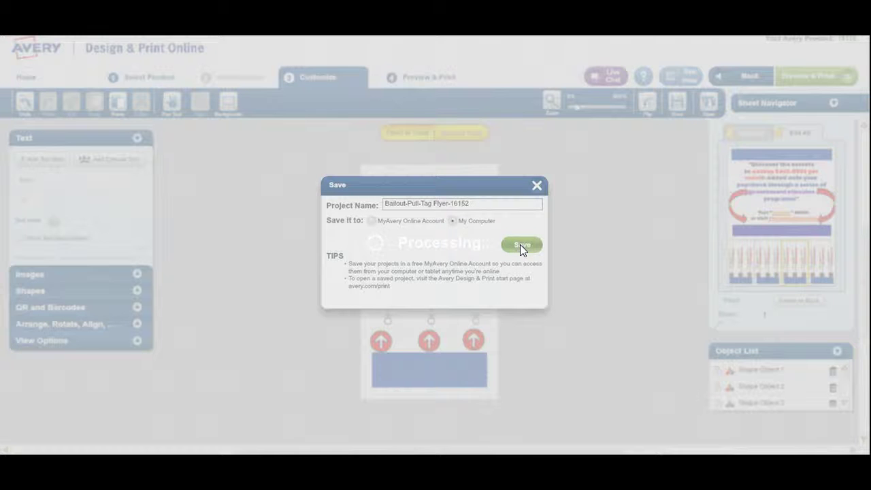
{"action": "left_click", "coordinate": [439, 264]}
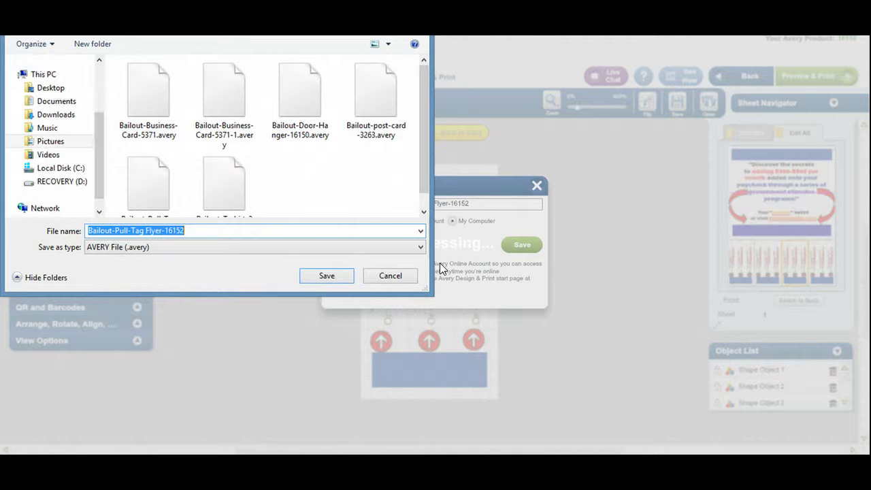
Decline replacing the existing .avery file, cancel the Save As, and close the Avery save dialog.
{"action": "left_click", "coordinate": [332, 278]}
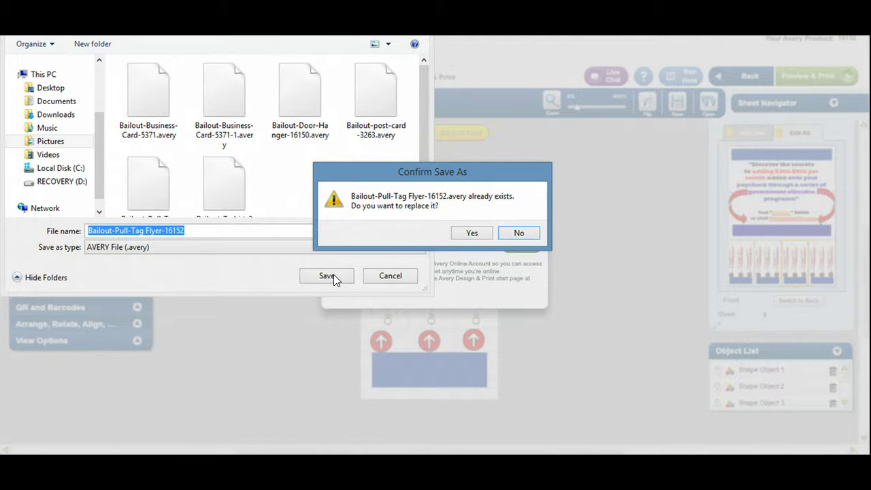
{"action": "left_click", "coordinate": [518, 233]}
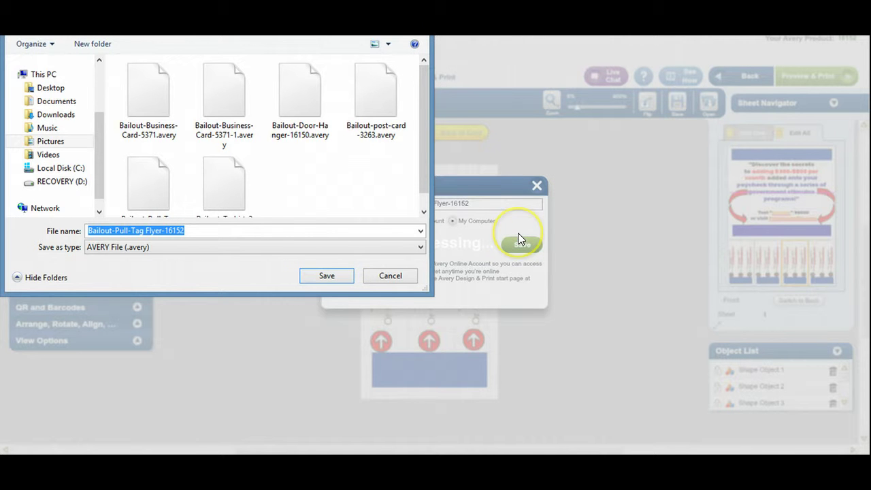
{"action": "left_click", "coordinate": [395, 276]}
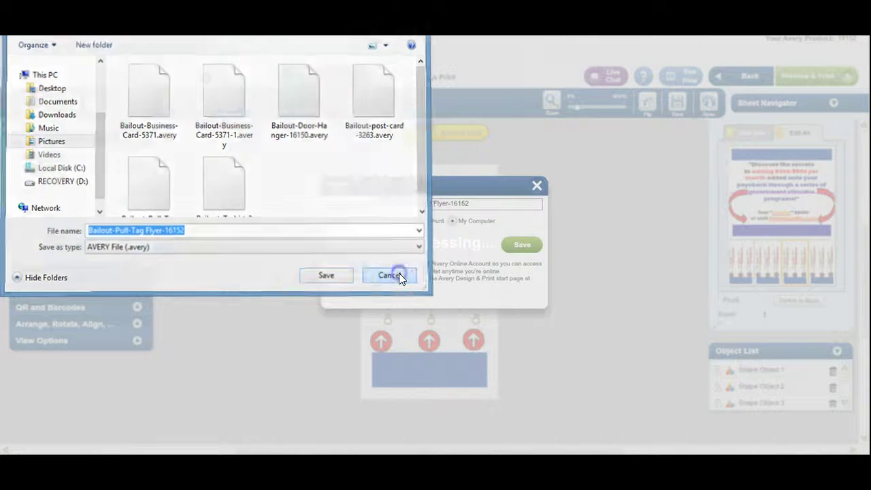
{"action": "left_click", "coordinate": [537, 185]}
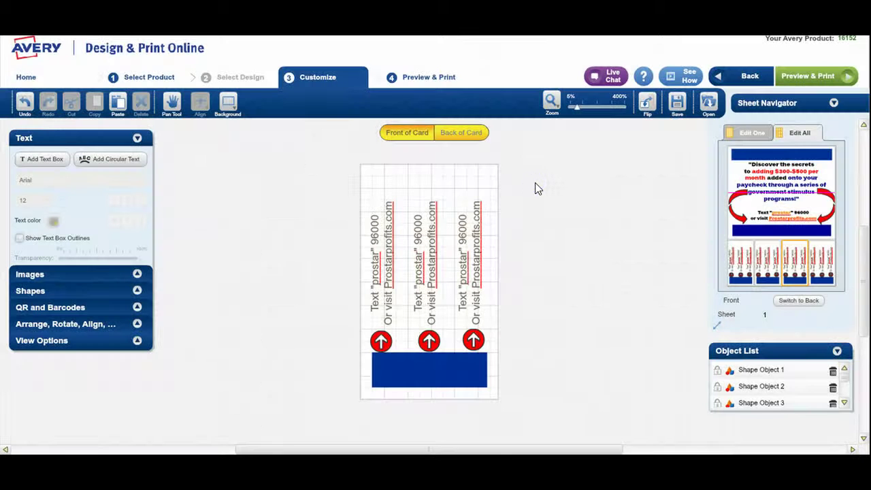